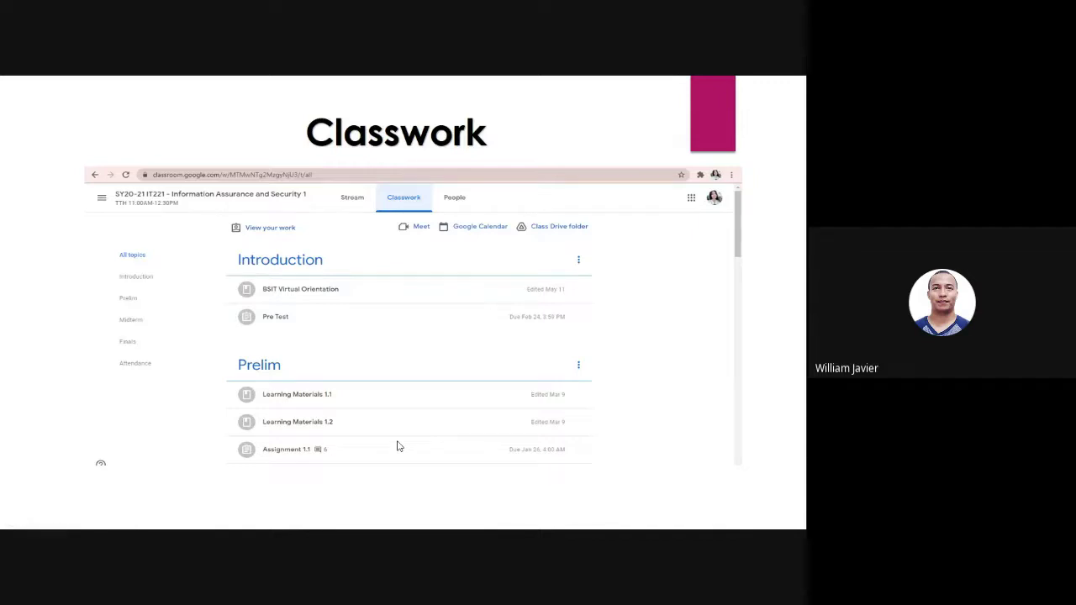
Step: Advance the slide show from the Classwork slide through attendance and People to the DEMO ON GCLASS slide, and end the show
click(400, 446)
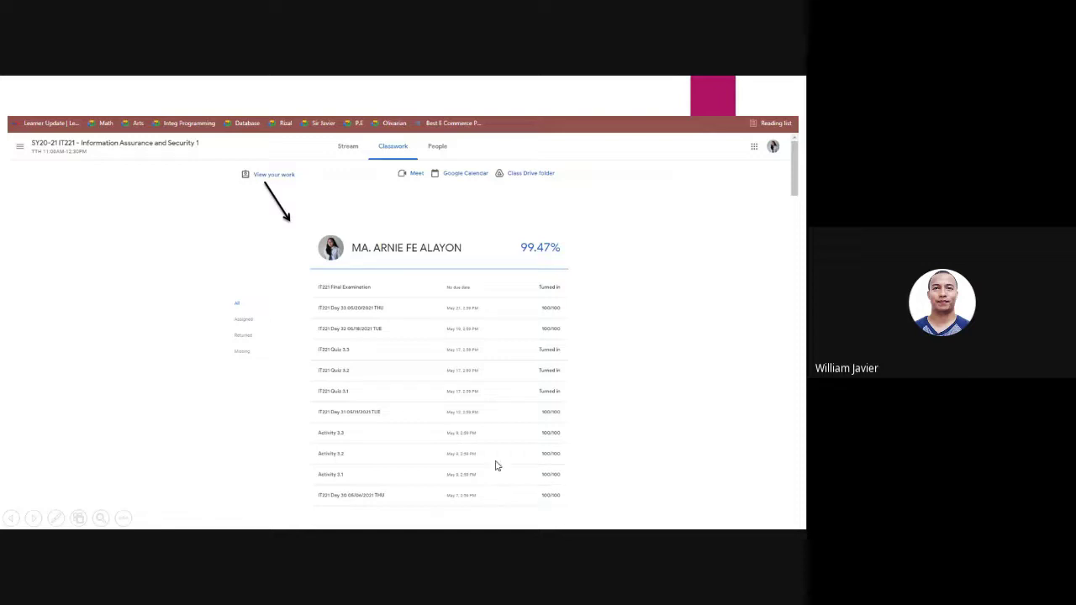
click(469, 435)
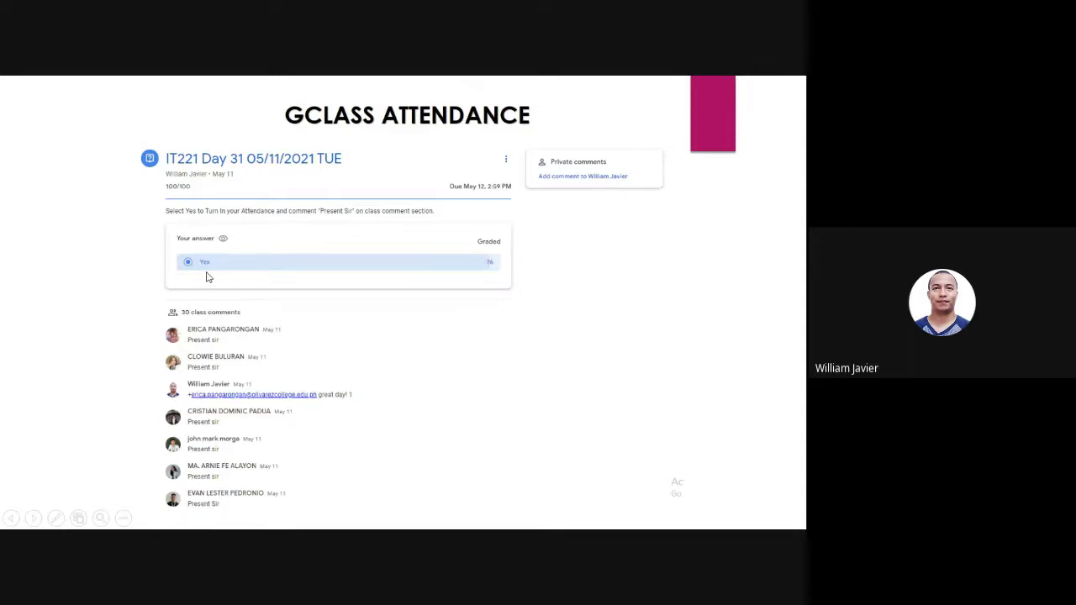
click(365, 394)
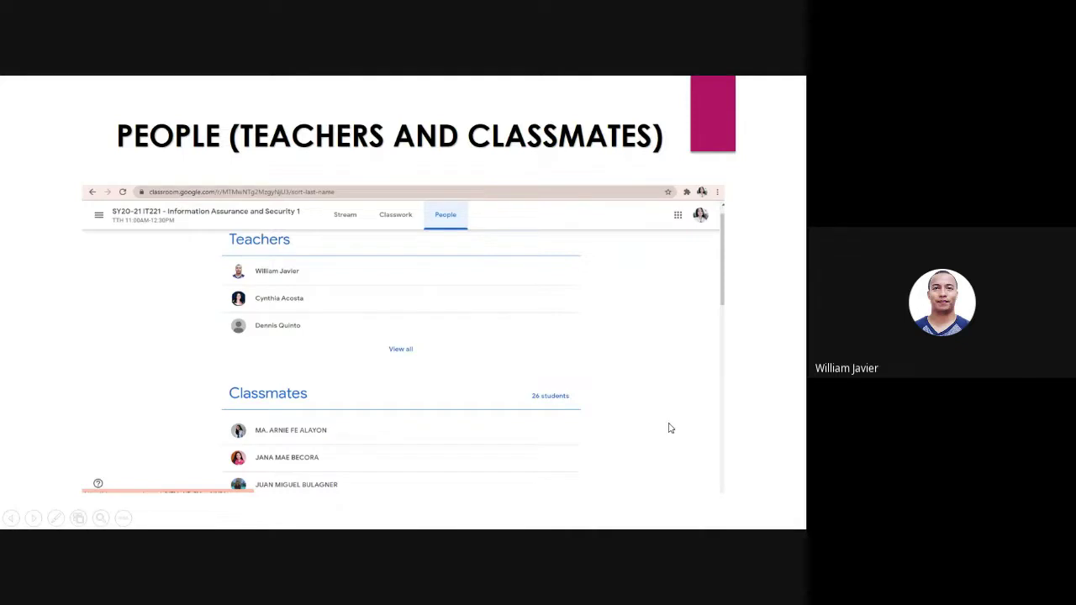
key(Right)
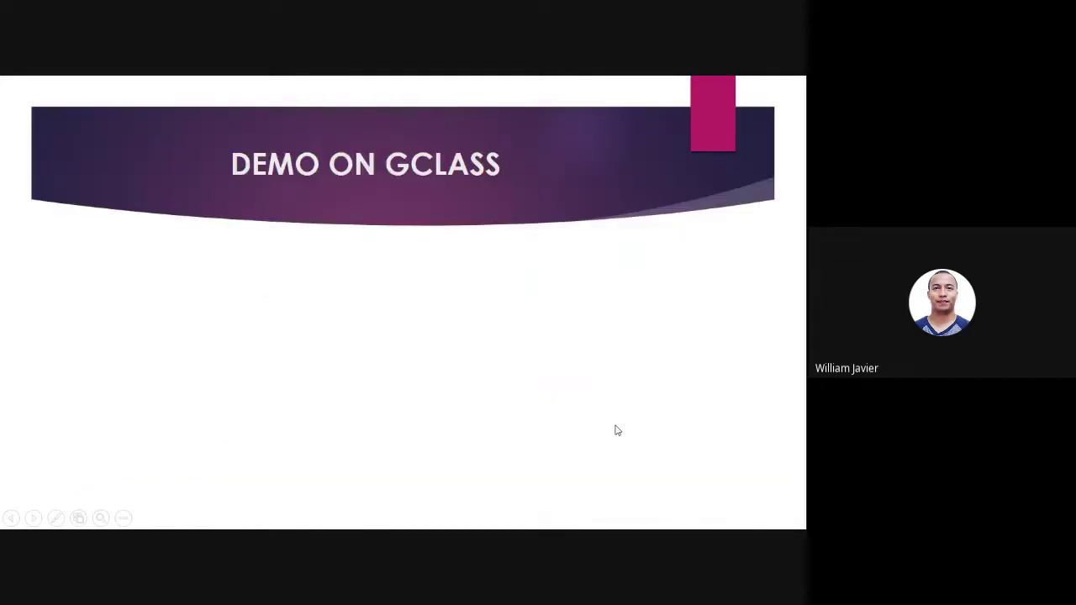
key(Escape)
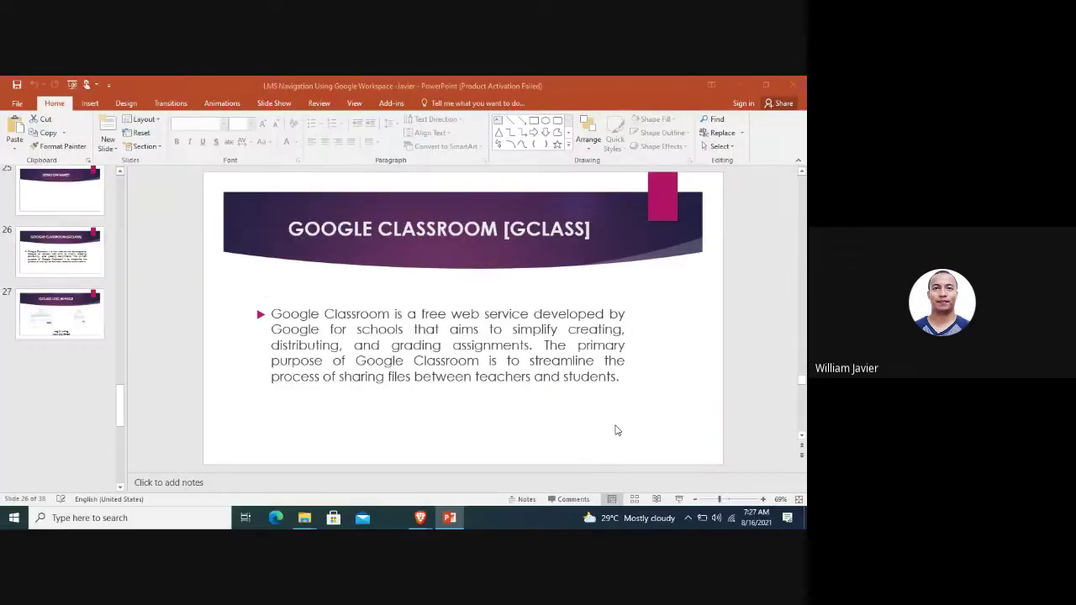
Step: Switch to Gmail in the browser and open the sent IT324 Day 25 class invitation at its Google Classroom link and class code
key(alt+Tab)
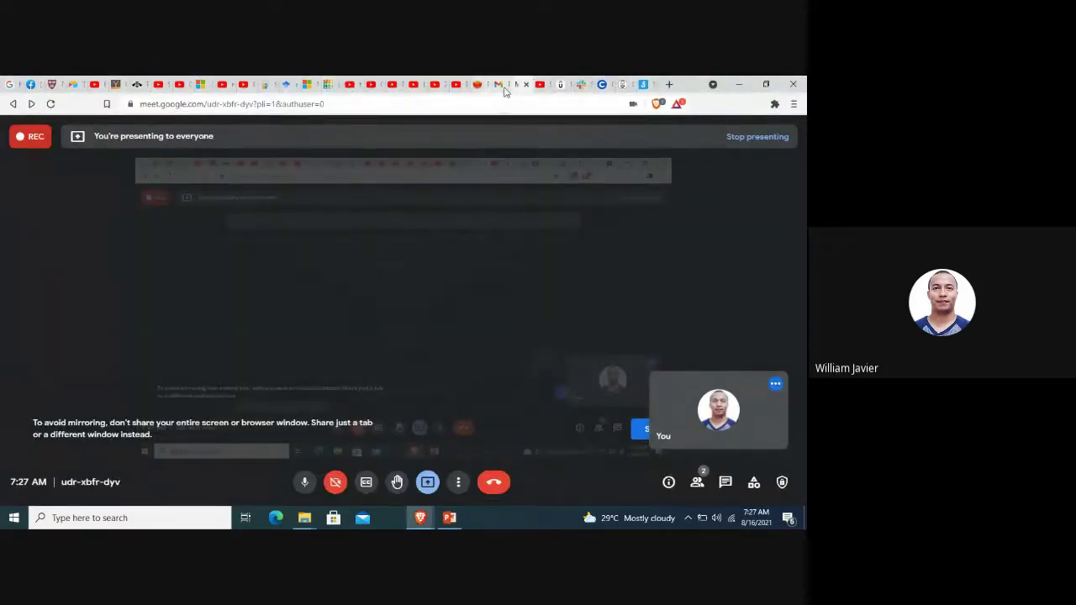
click(516, 87)
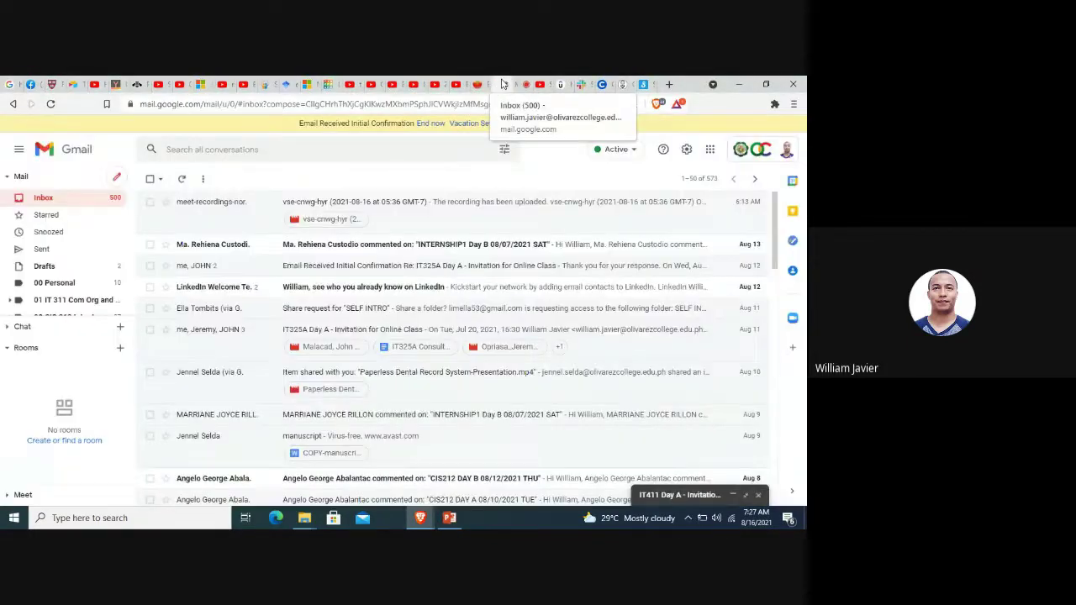
click(52, 250)
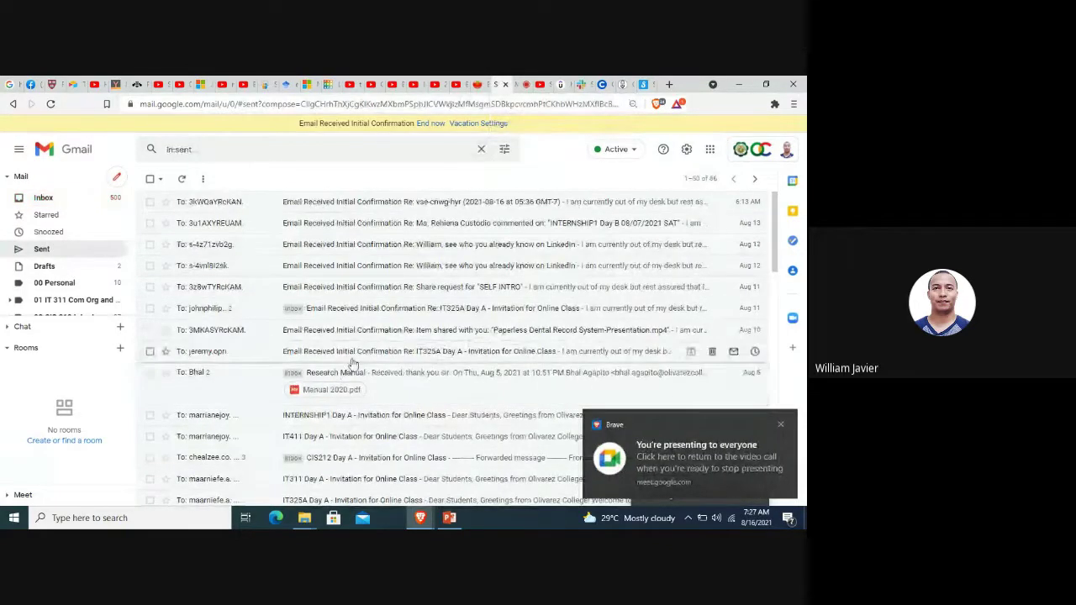
scroll(355, 360, down, 5)
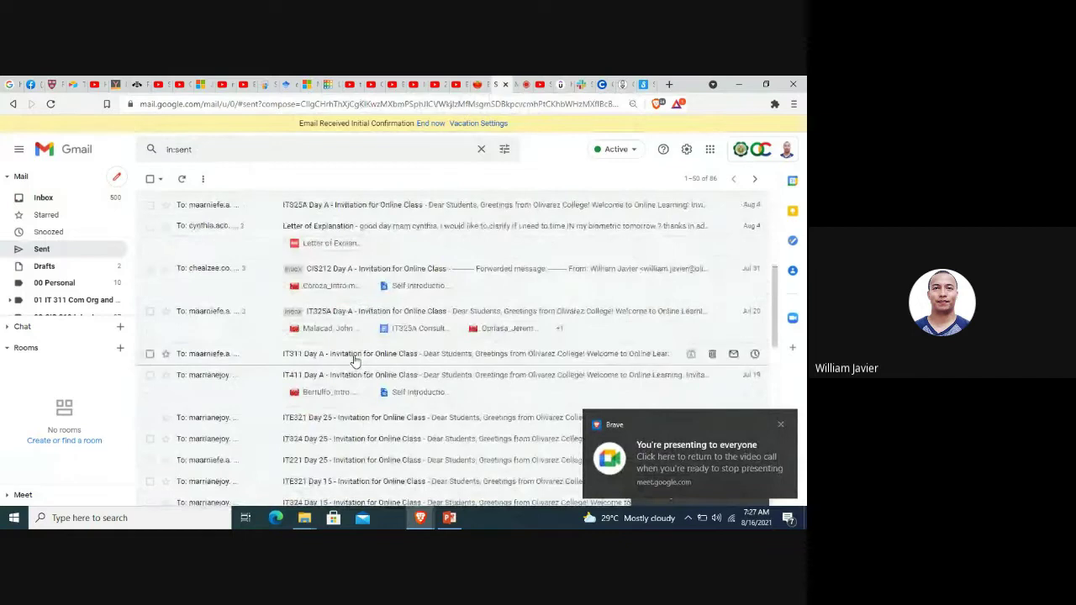
scroll(359, 385, down, 1)
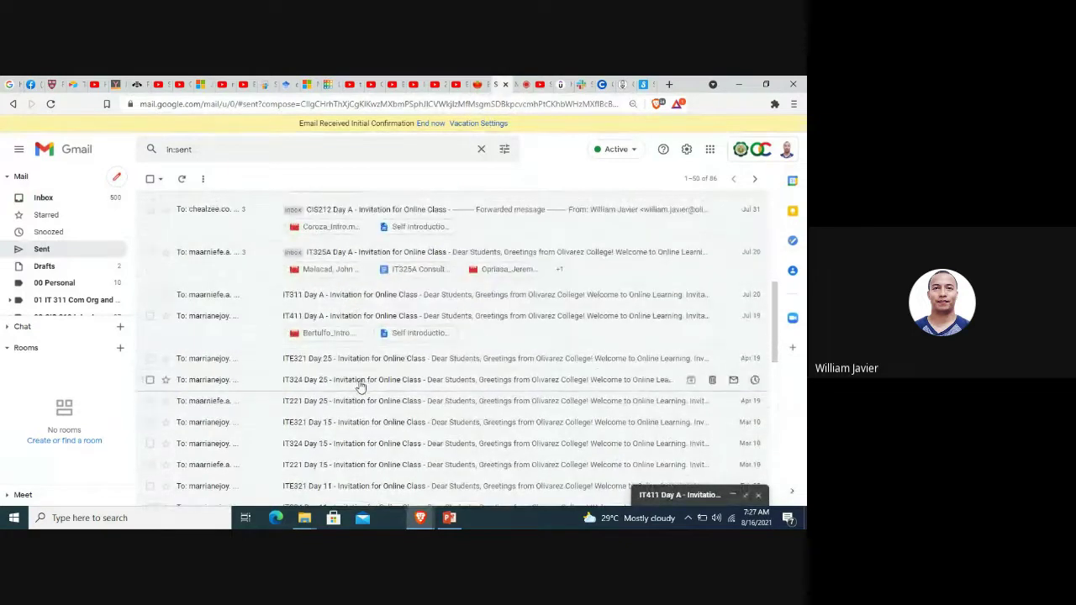
click(358, 385)
scroll(324, 401, down, 2)
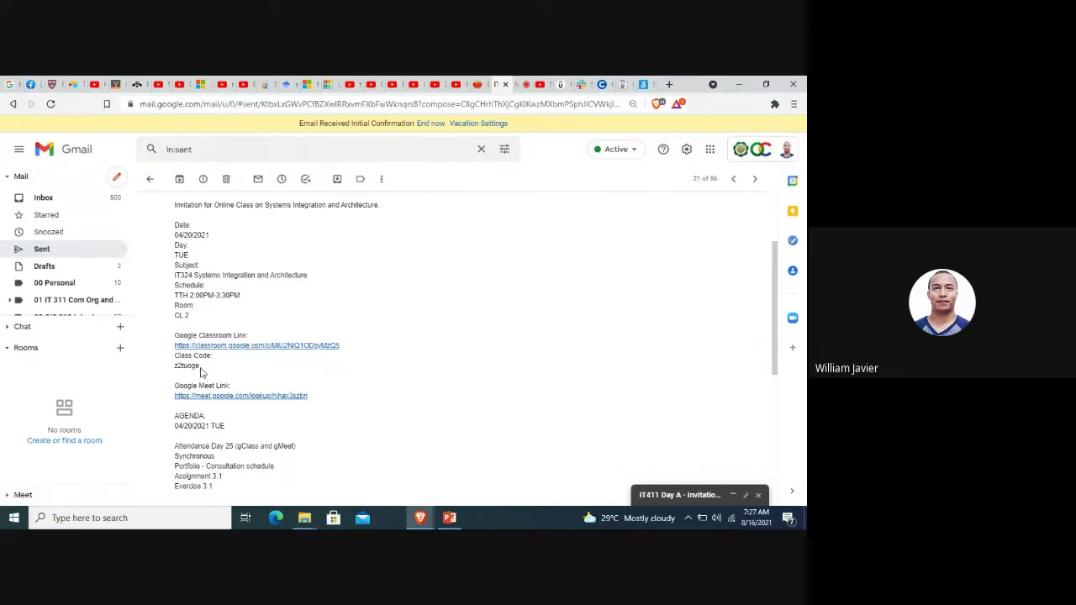
Step: Open the invitation's Google Classroom link in a new tab and show the IT324 class stream
right_click(256, 350)
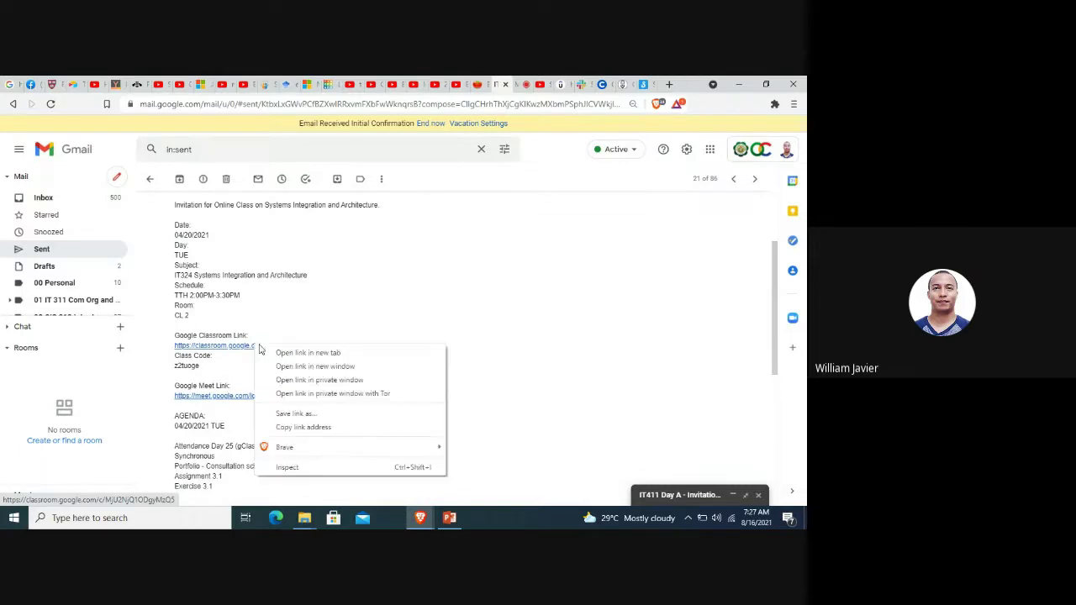
click(281, 353)
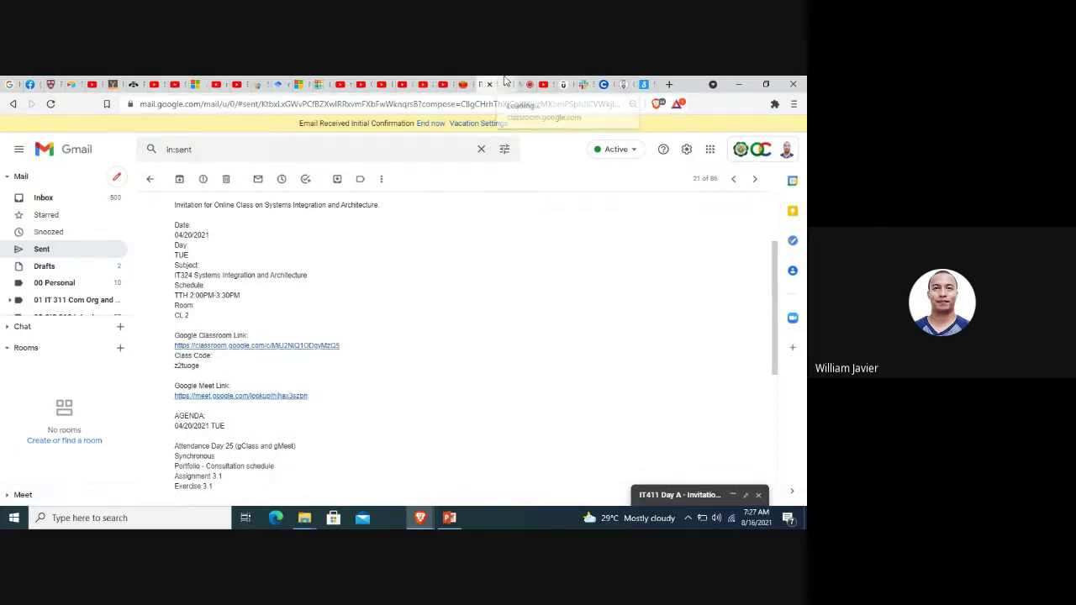
click(505, 82)
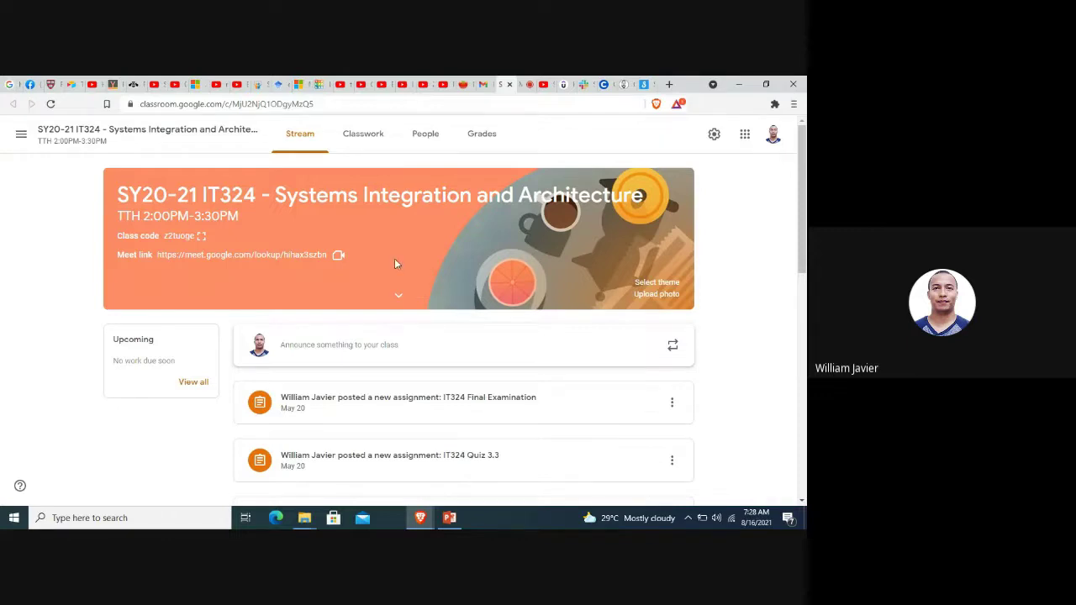
Step: Return to the invitation e-mail in Gmail and copy the class code
click(485, 83)
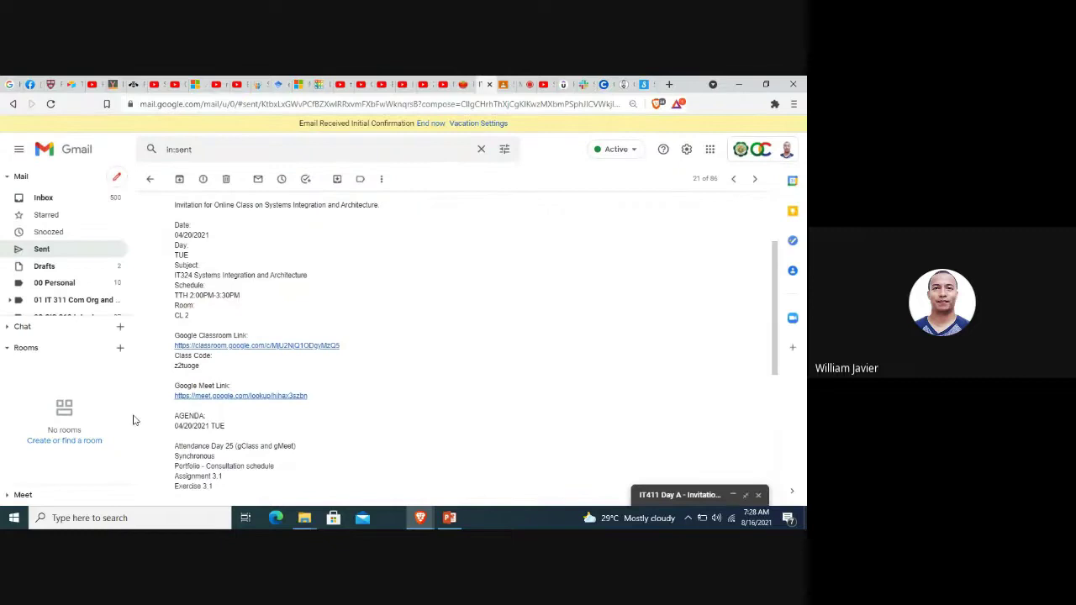
drag(201, 367, 185, 368)
right_click(187, 370)
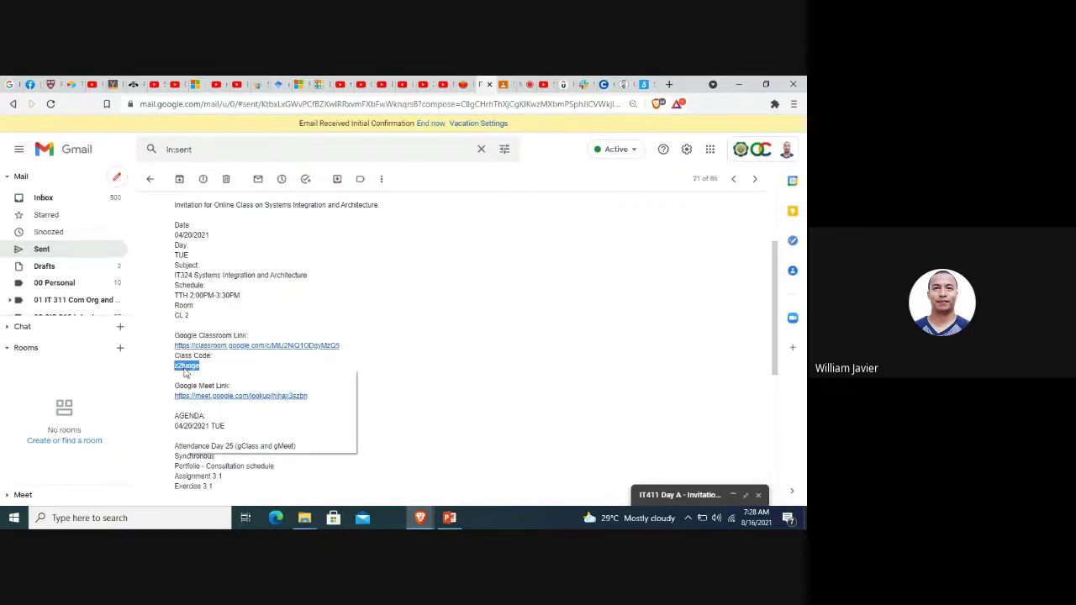
click(209, 385)
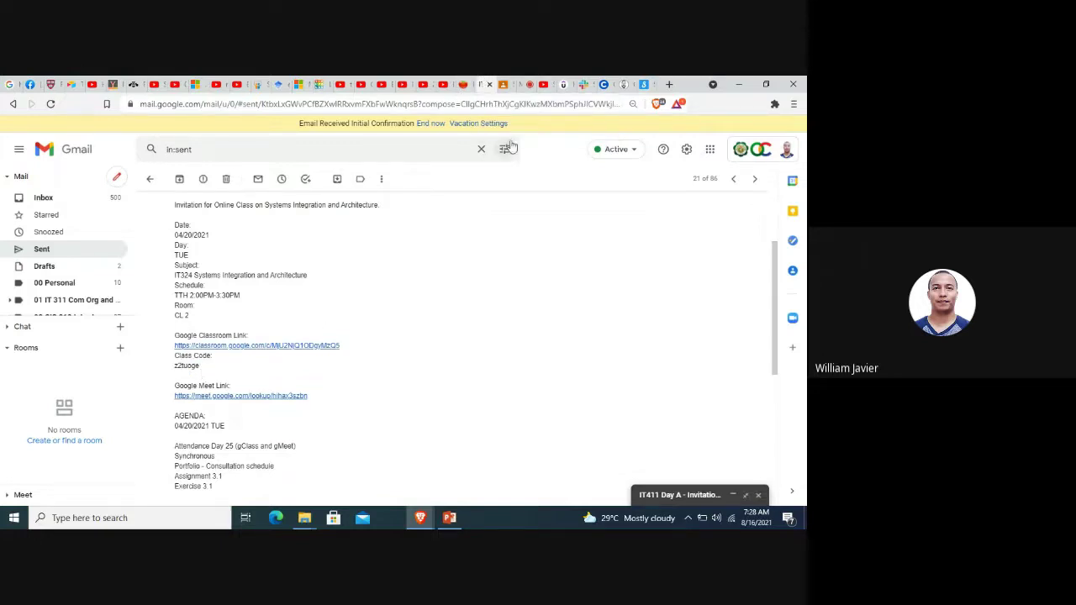
Step: Go back to the Google Classroom tab and show the overview of all classes
click(504, 85)
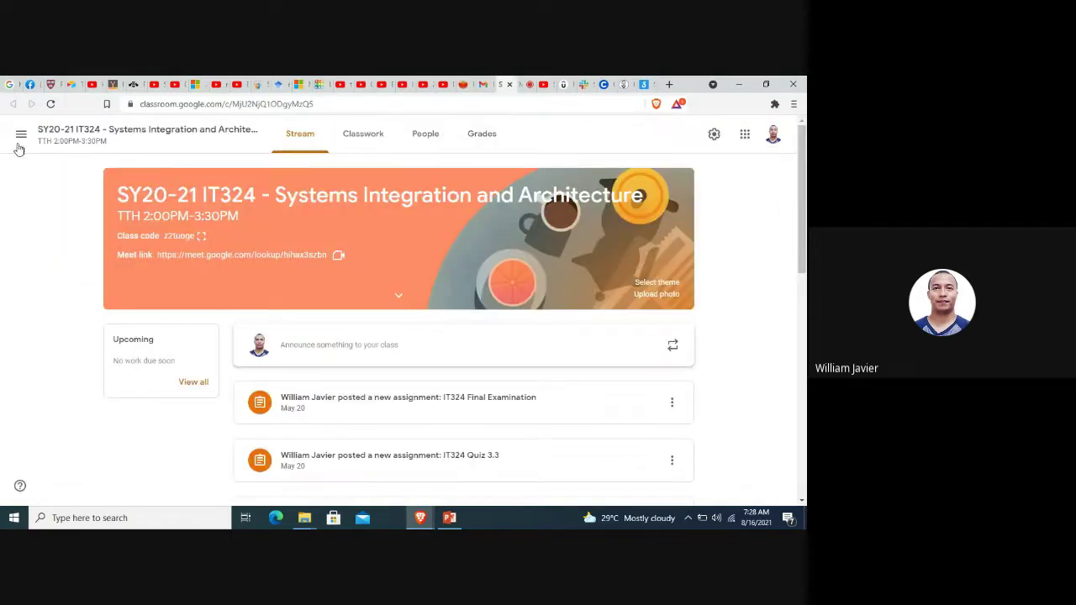
click(21, 135)
click(34, 134)
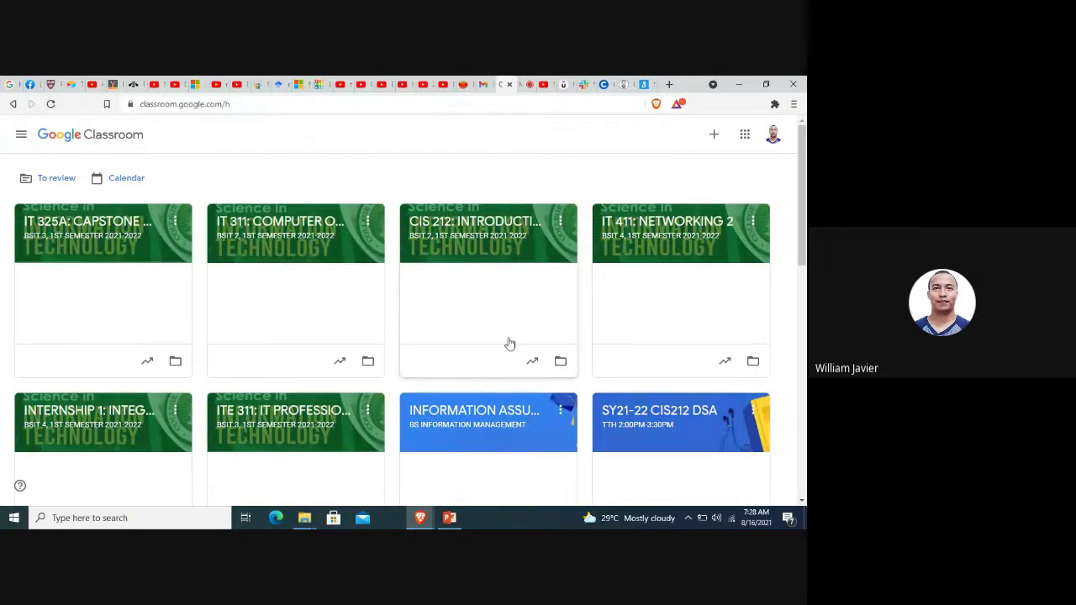
Step: Open the Join class form, paste the copied class code into the Class code field, and close the form without joining
click(714, 136)
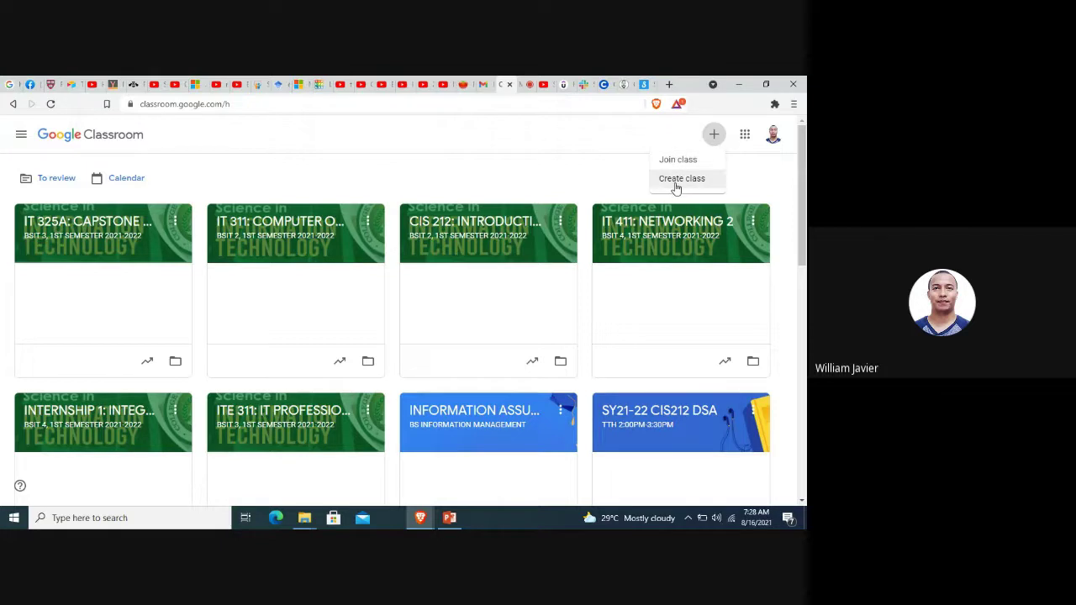
click(681, 160)
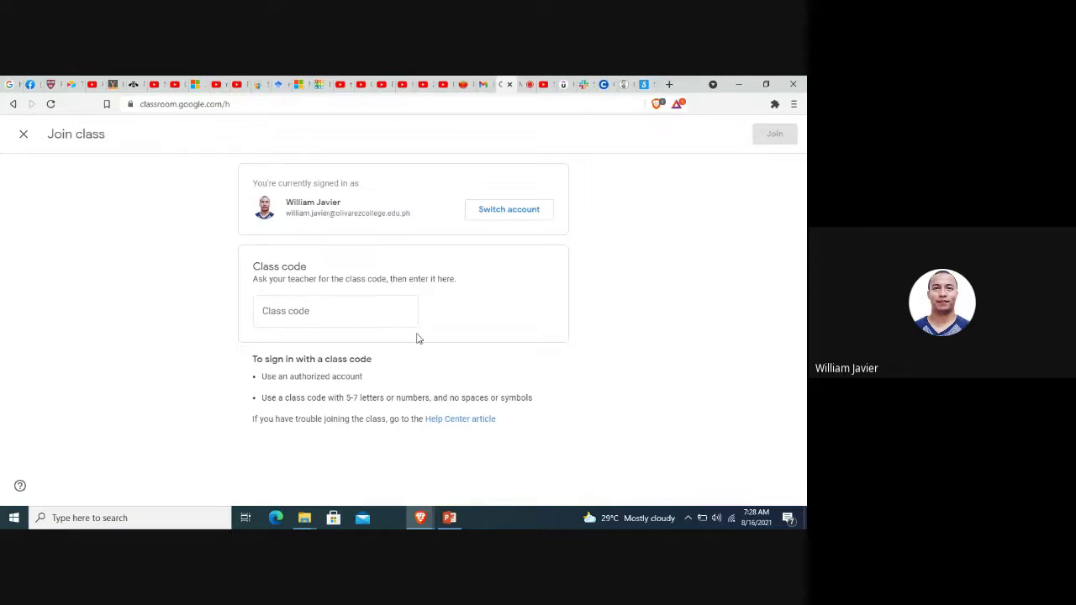
click(318, 314)
right_click(318, 314)
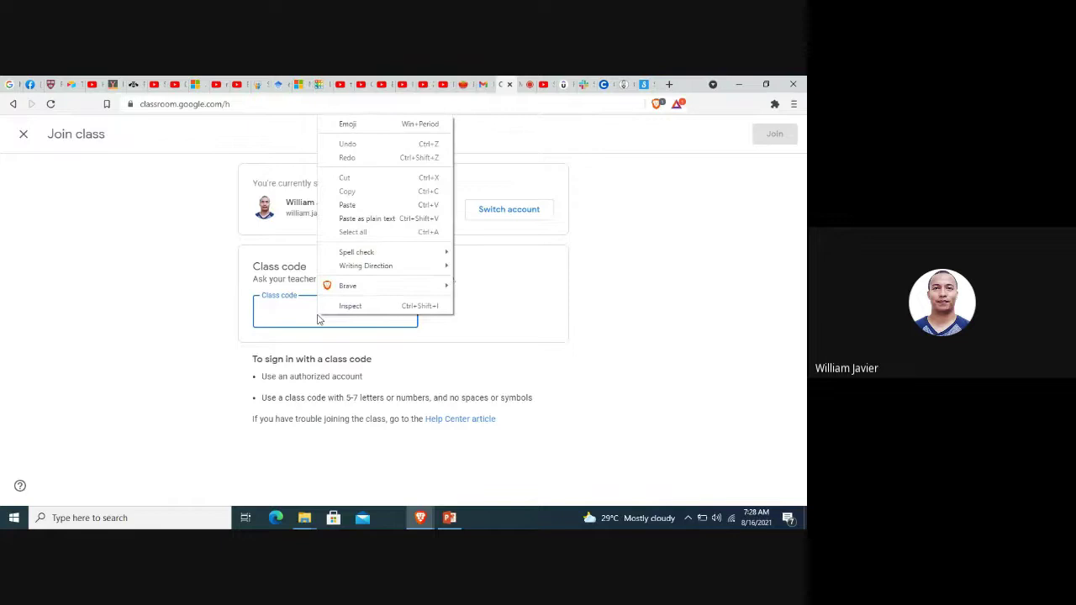
click(376, 204)
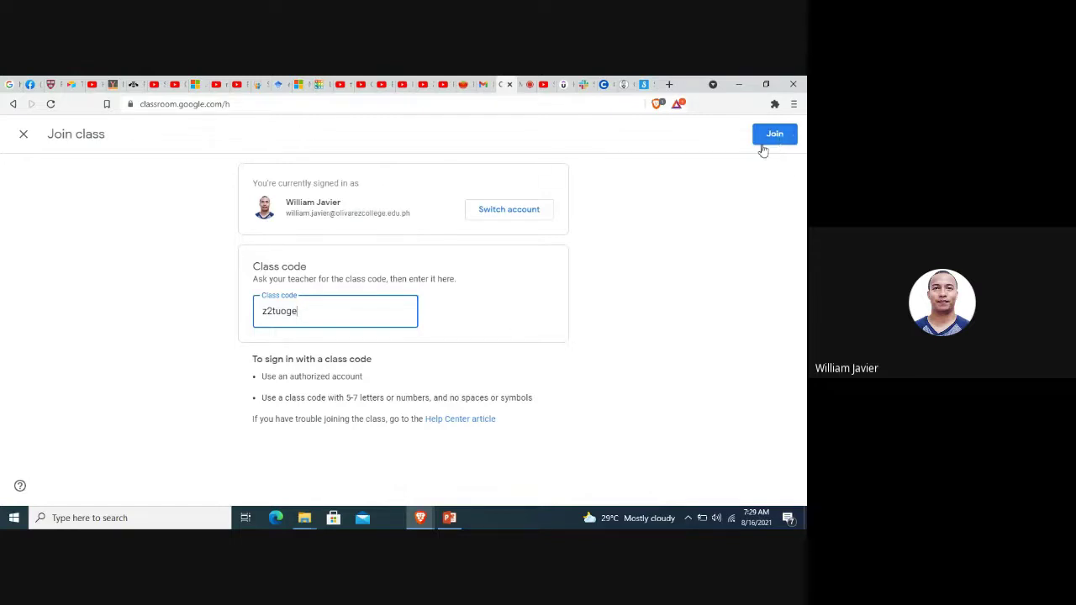
click(24, 136)
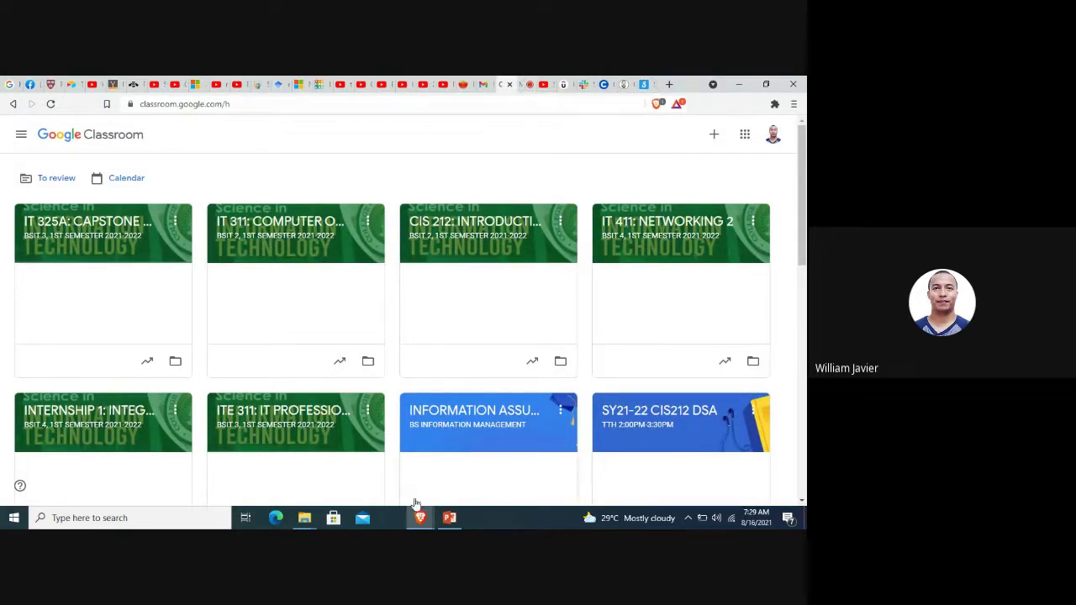
Step: Switch to the PowerPoint presentation and go past the References slide to the closing Thank you slide
click(457, 519)
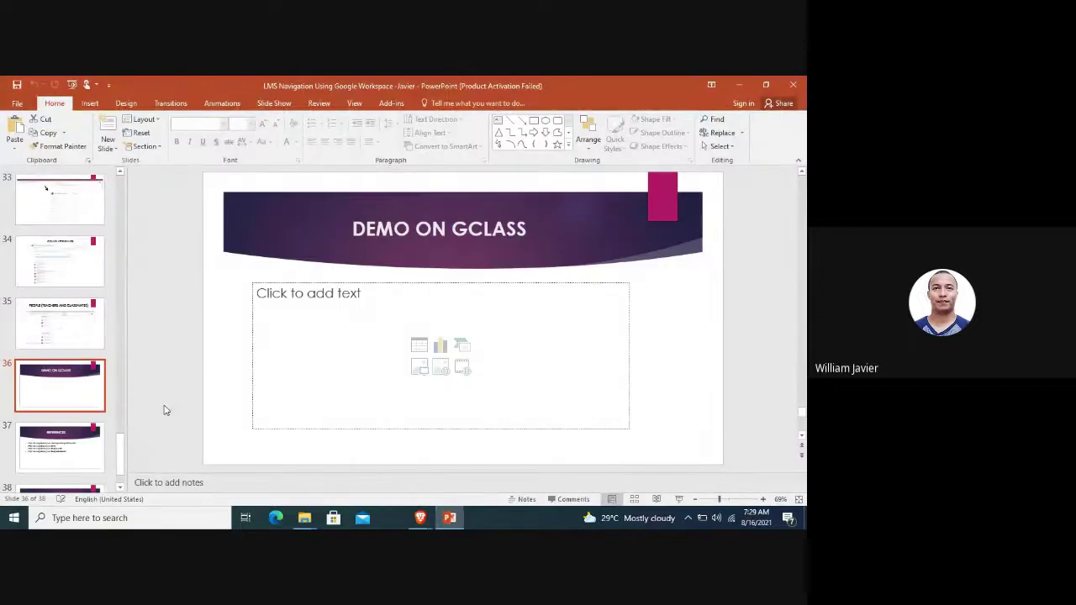
key(Down)
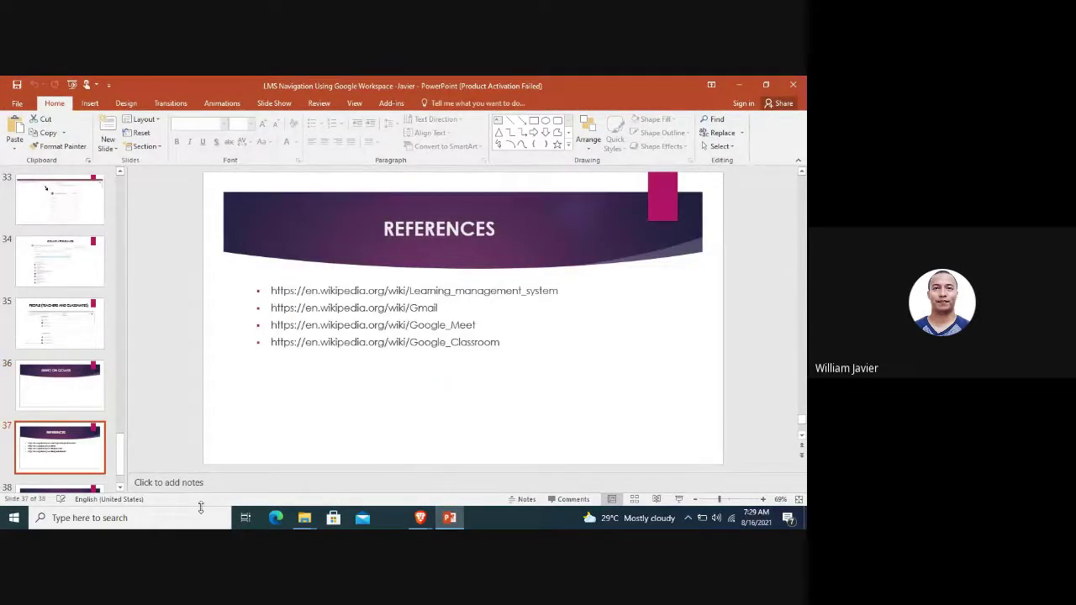
key(Down)
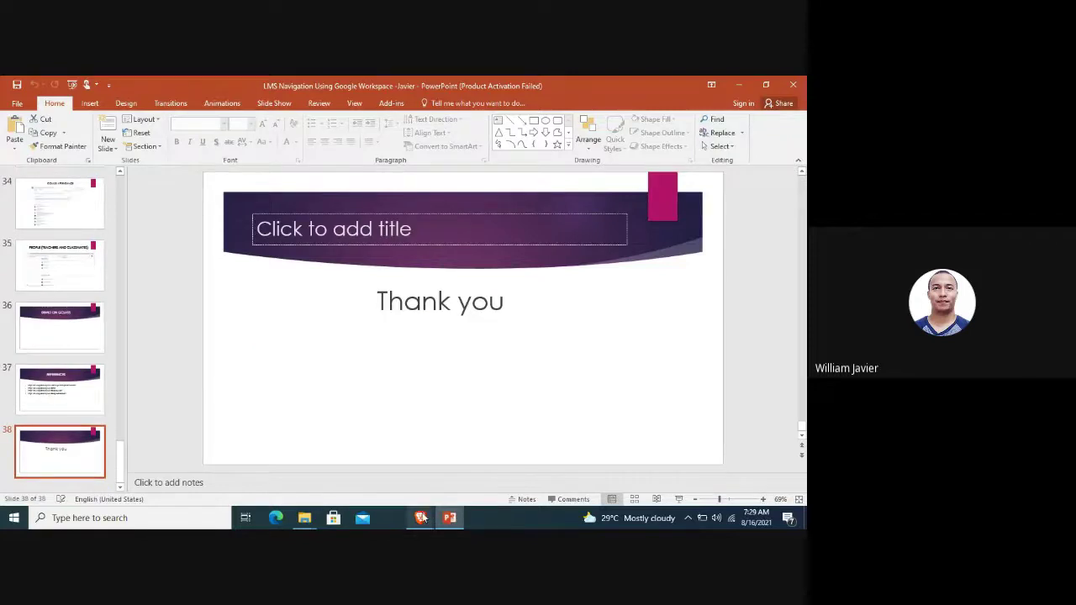
Step: Switch to the Google Meet call in the browser and open the stop recording controls
mouse_move(422, 518)
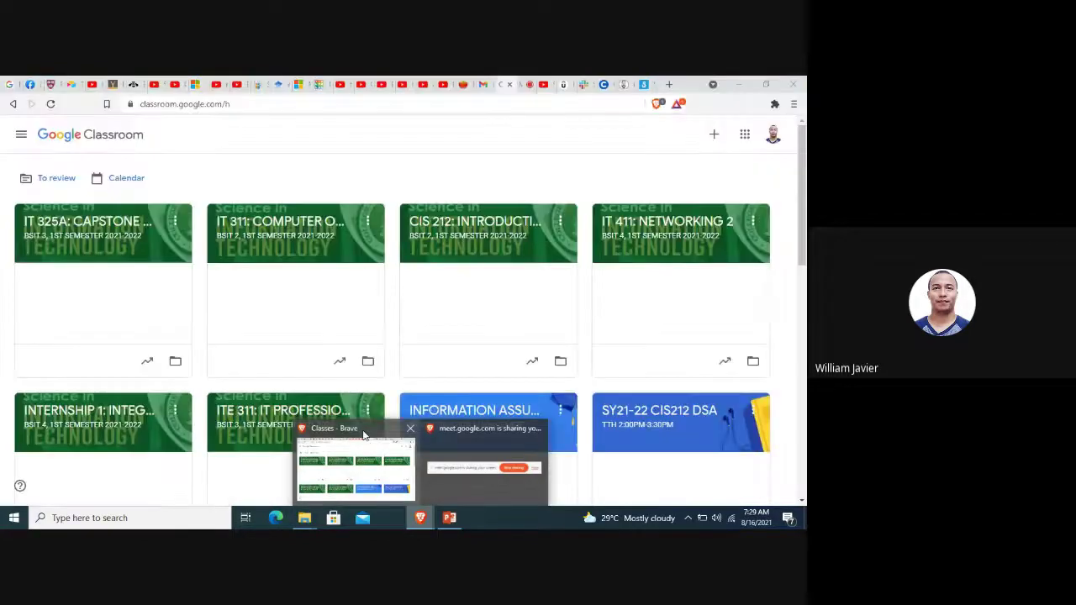
click(364, 435)
click(522, 84)
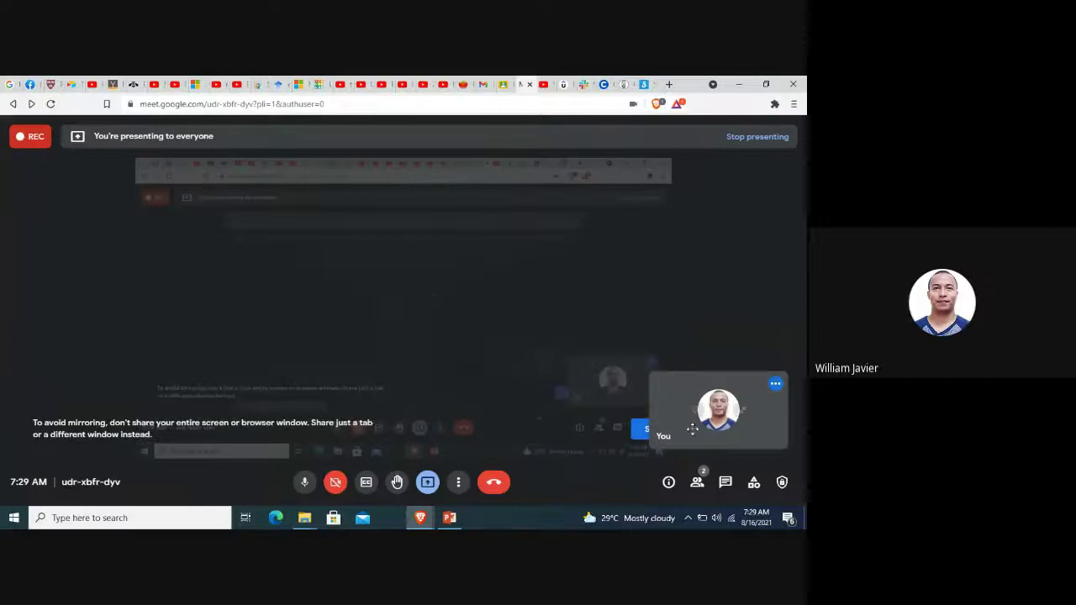
click(459, 482)
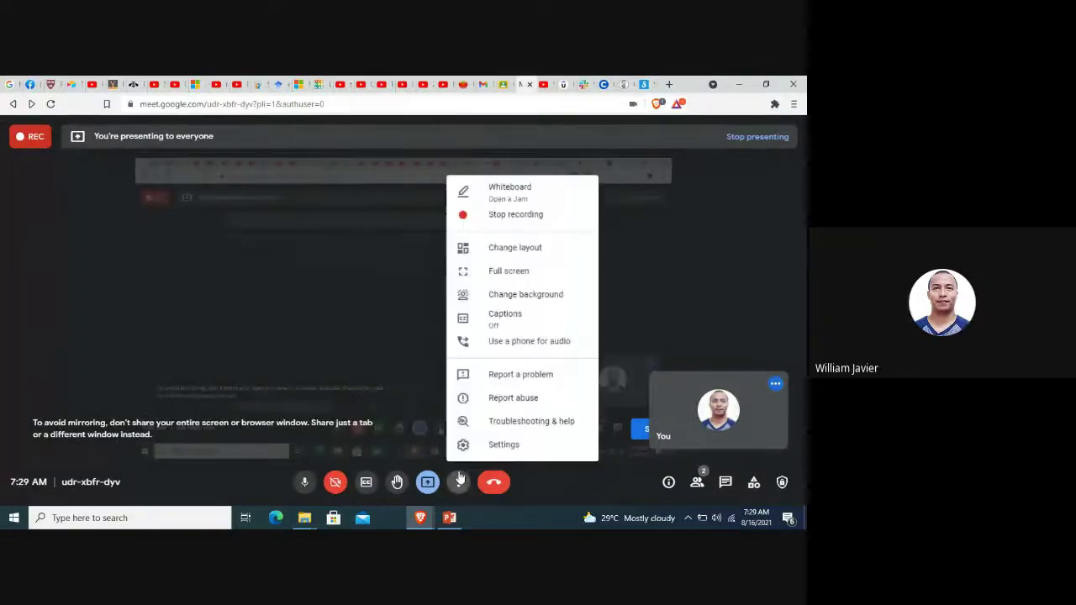
click(508, 213)
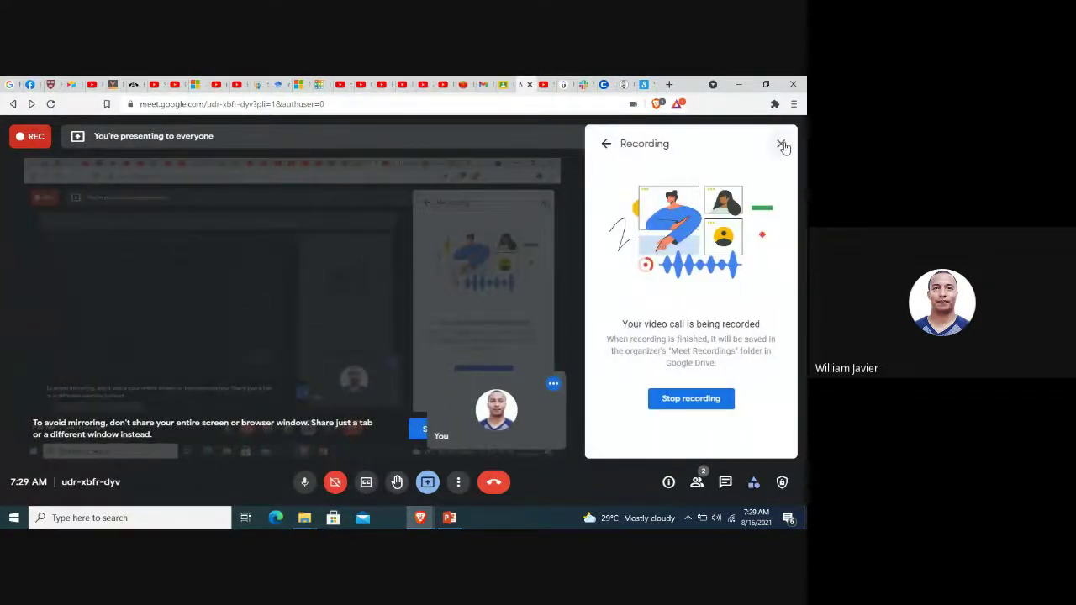